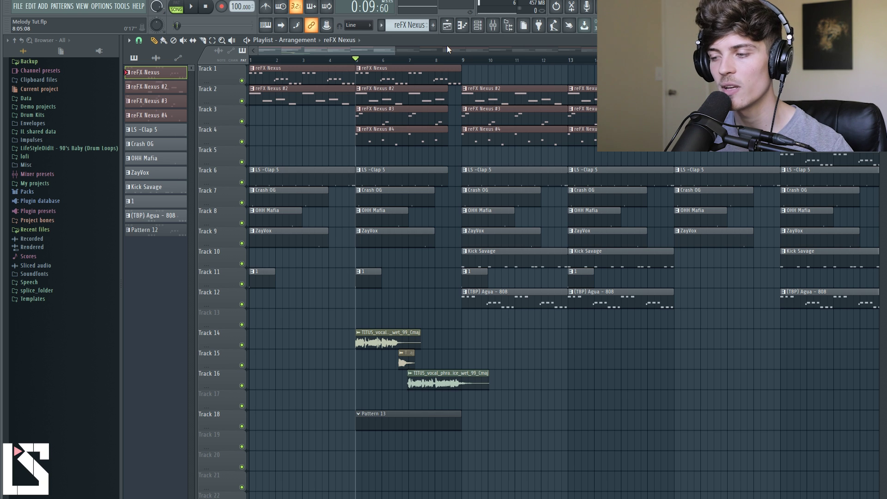
Play the full arrangement from bar 5, and mute the drum tracks 6, 7, 8, 9 and 11.
key("space")
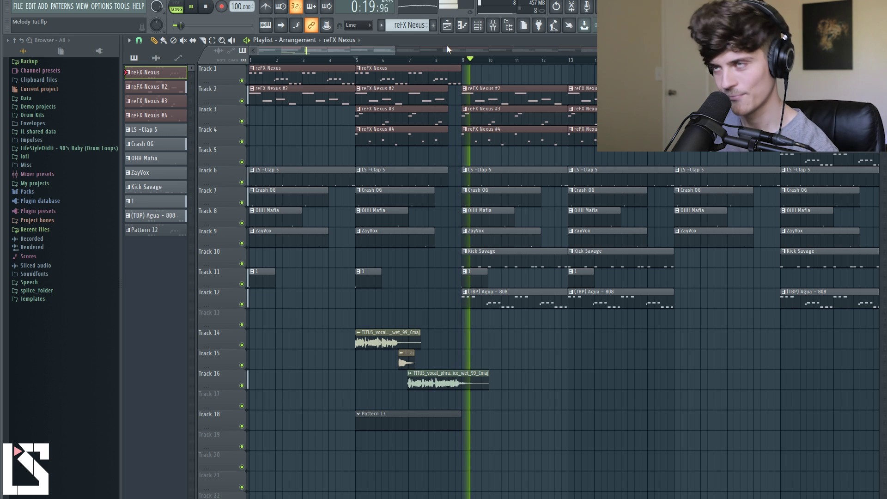
key("space")
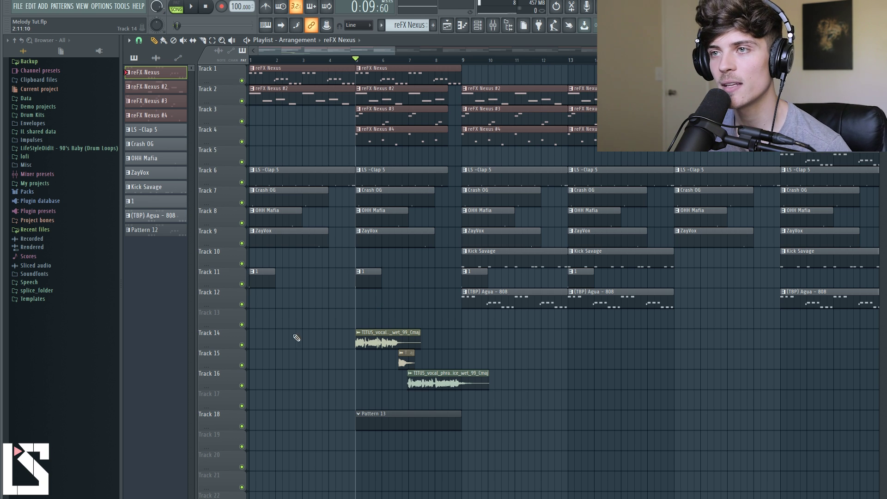
scroll(394, 54, "down", 3)
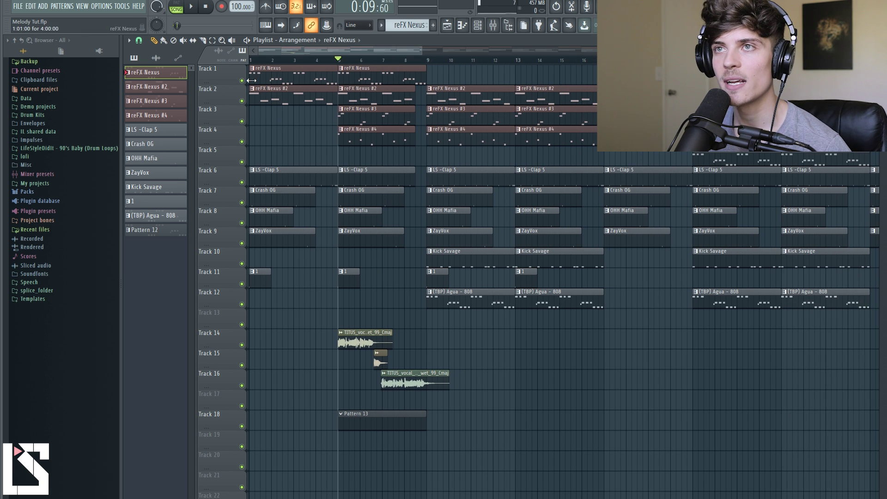
left_click(242, 182)
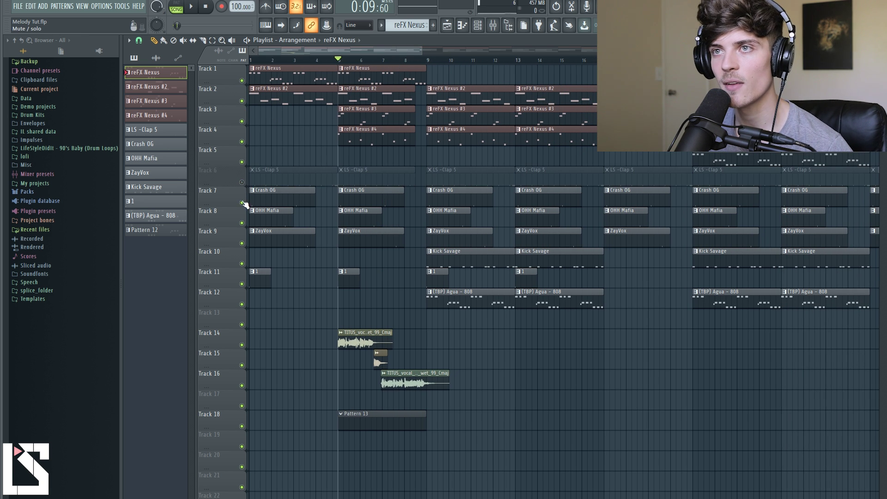
left_click(242, 203)
left_click(242, 222)
left_click(242, 243)
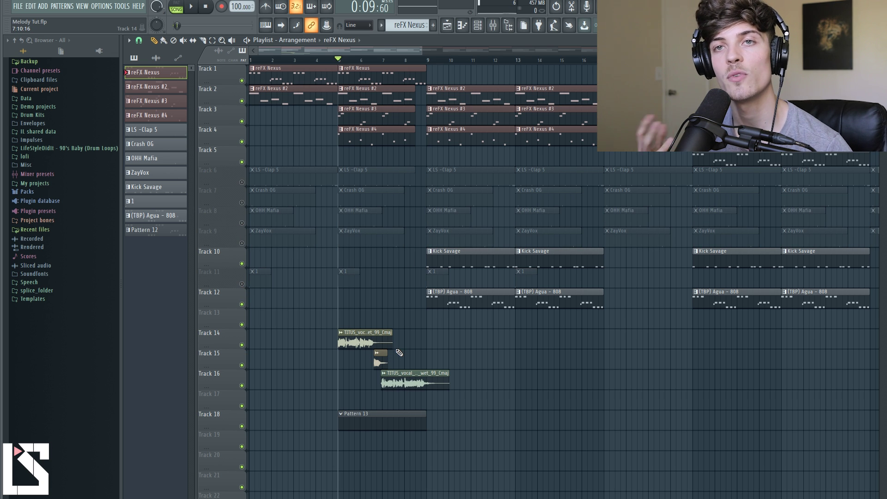
Play the section from bar 5 without drums, and mute the vocal tracks 14, 15 and 16.
key("space")
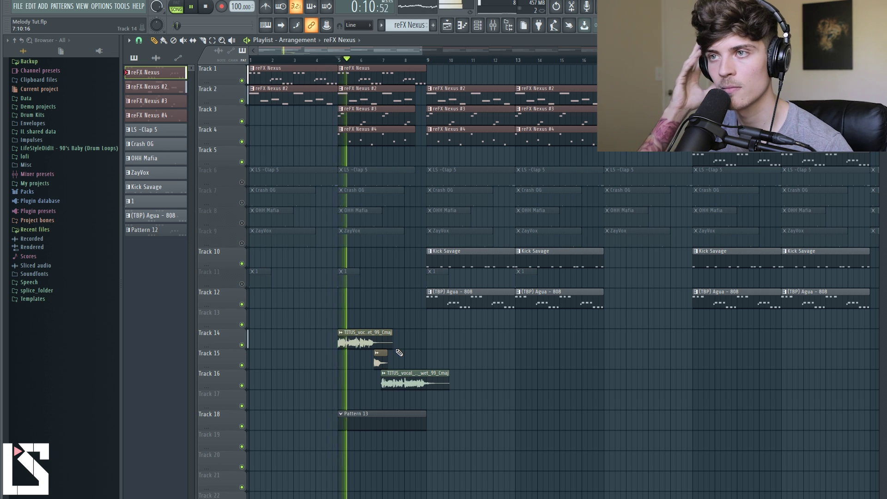
scroll(423, 276, "up", 3)
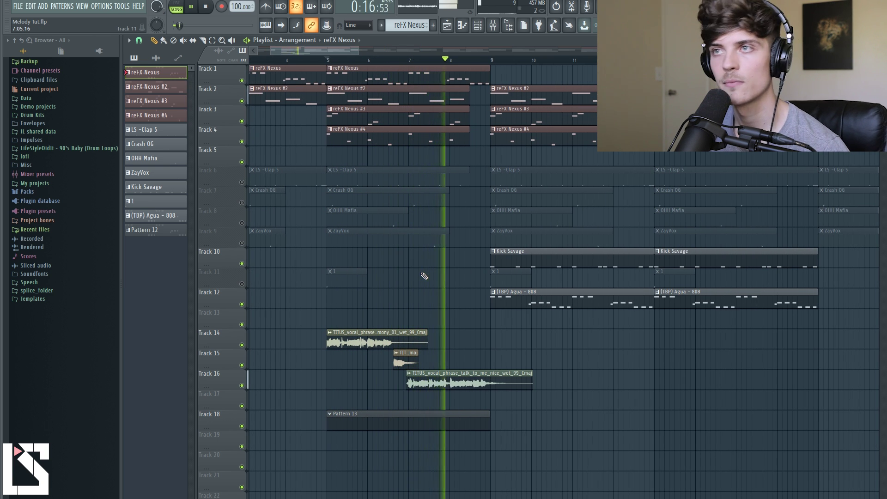
key("space")
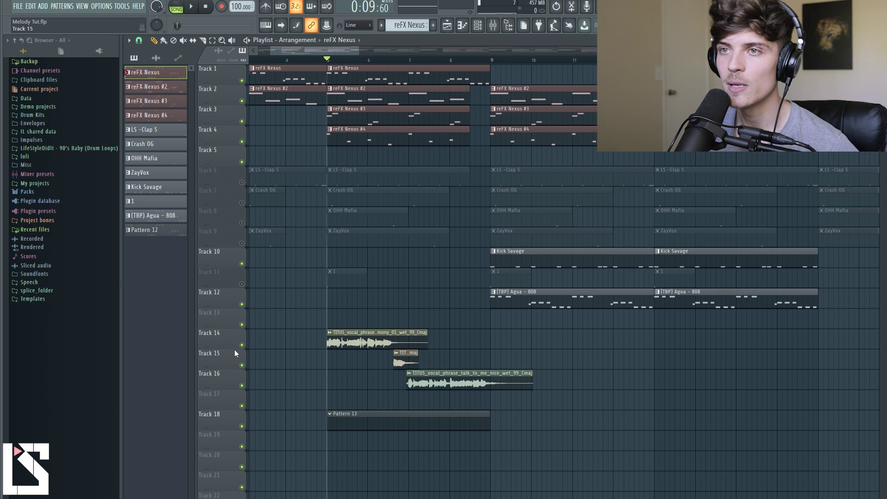
left_click(241, 385)
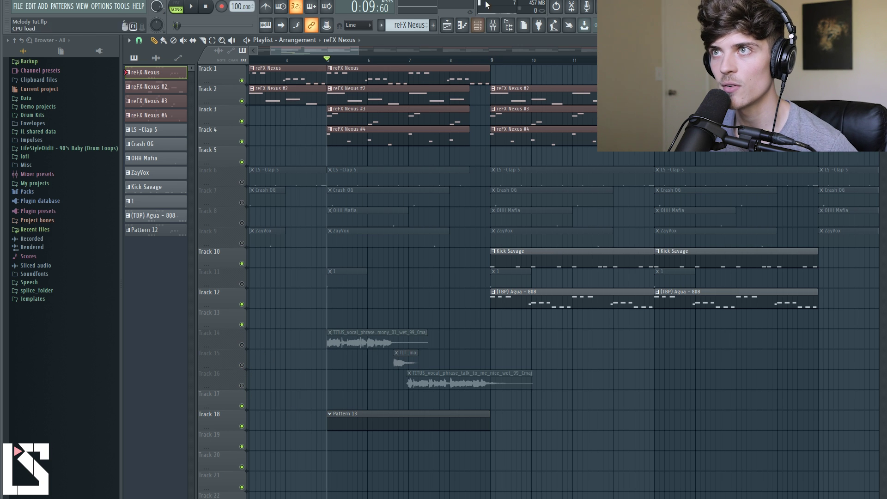
Select Pattern 13 from its clip on track 18 and open the Nexus channel's piano roll for it.
left_click(480, 28)
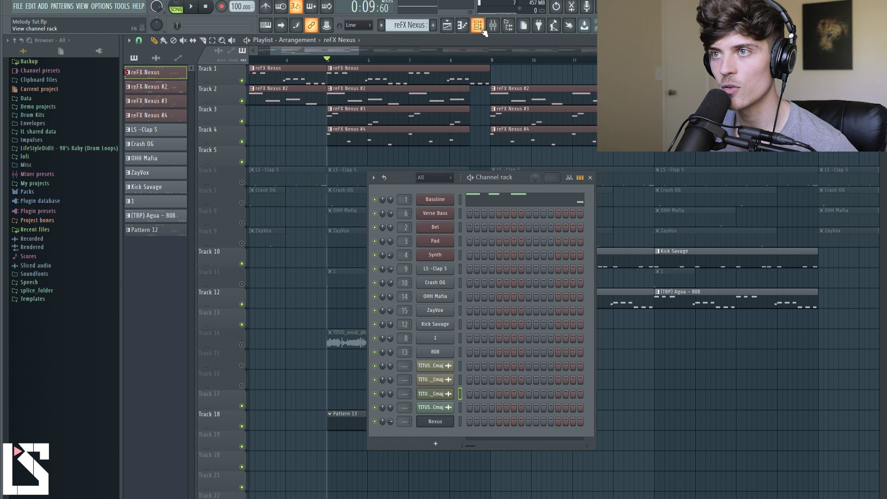
left_click(435, 421)
left_click(656, 432)
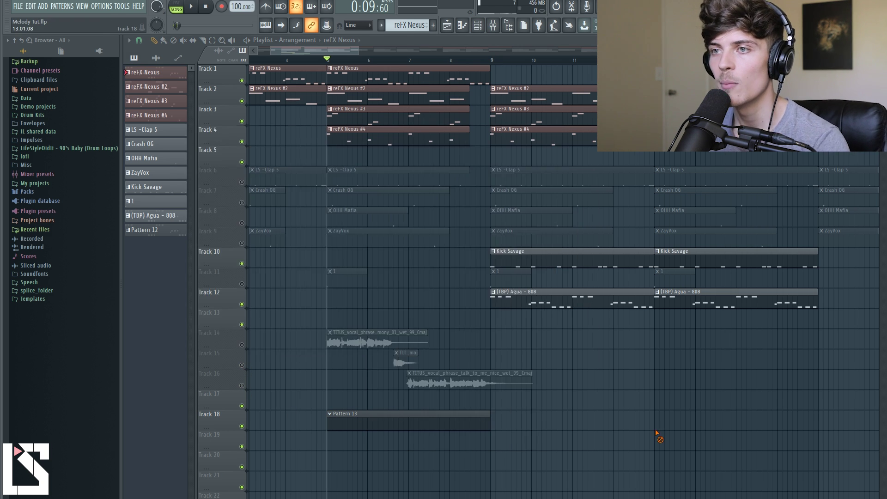
double_click(378, 428)
right_click(437, 421)
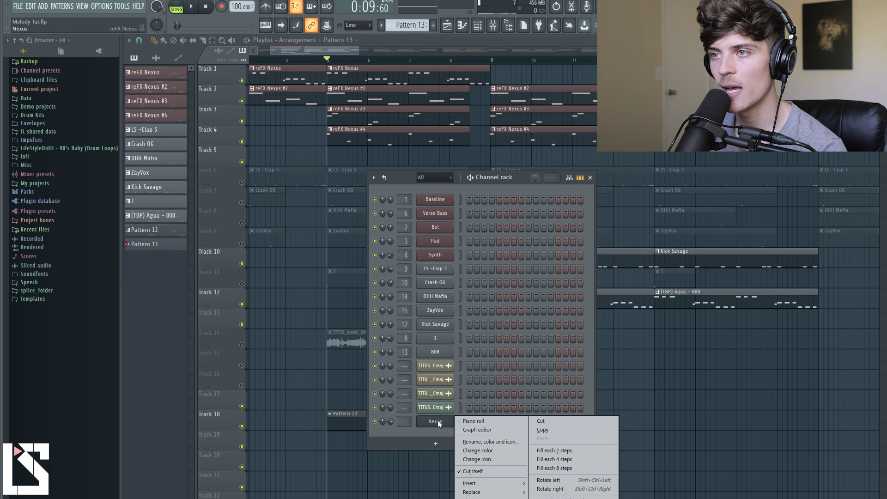
left_click(462, 421)
Write a short-note melody of B6, E6, C7, B6 for the Nexus channel, repeated in each of the four bars.
key("space")
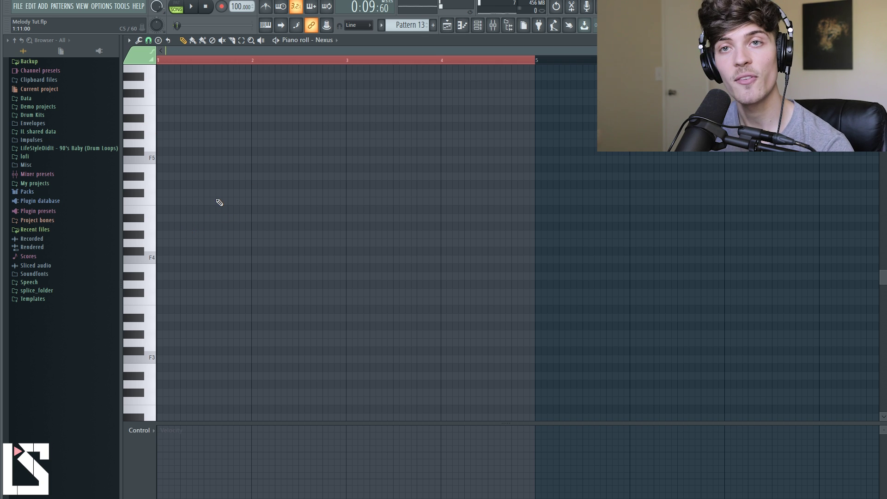
scroll(198, 223, "up", 2)
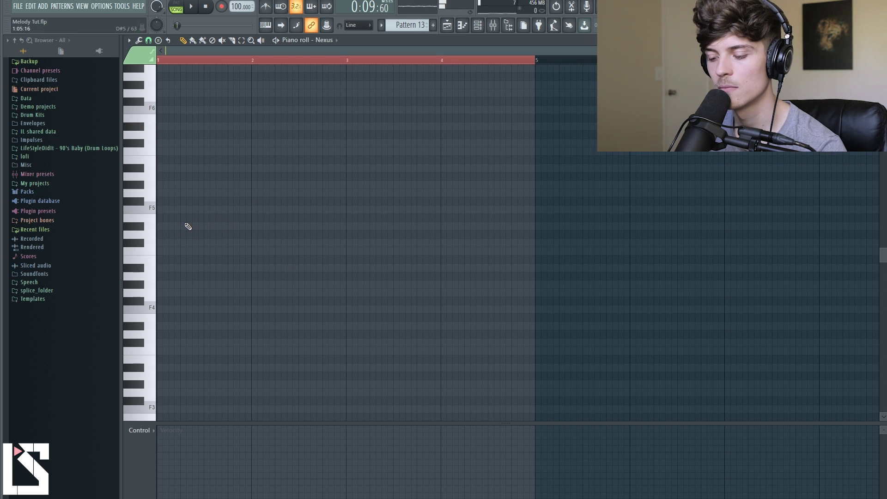
key("space")
scroll(186, 227, "up", 1)
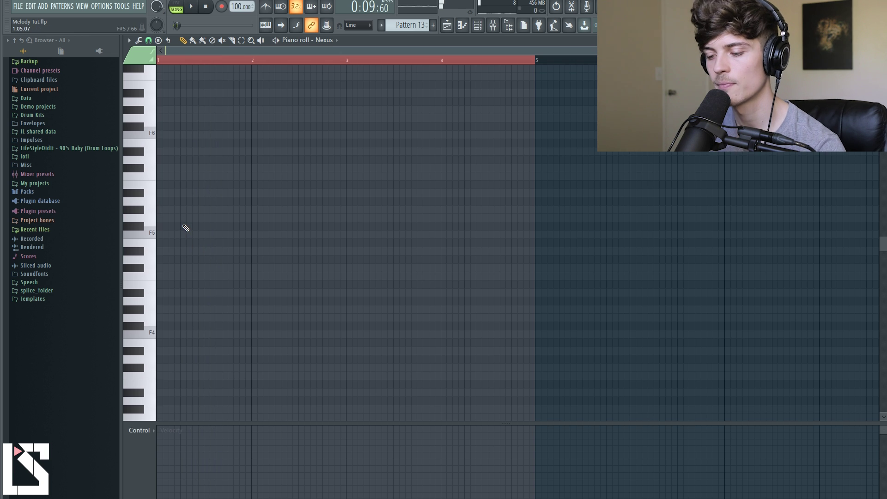
key("space")
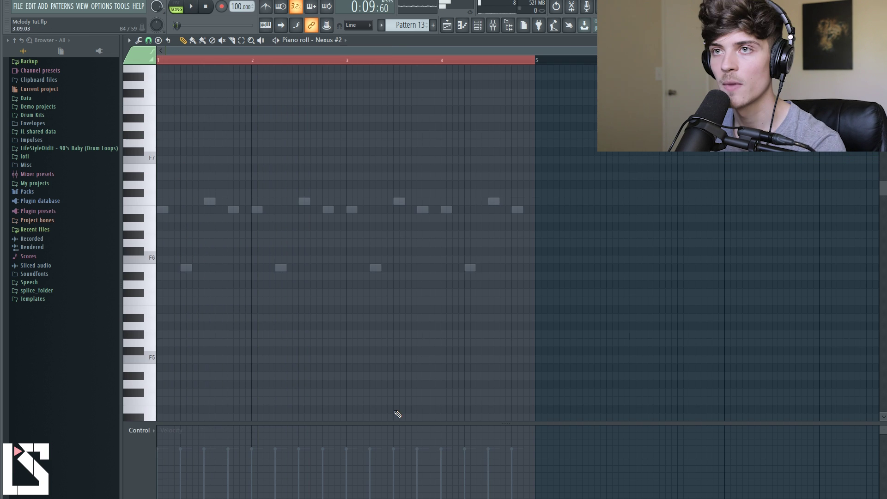
Write a descending line of half-bar notes G7, F#7, E7, D7 for Nexus #2 and repeat it across bars 3 and 4.
scroll(164, 176, "up", 1)
key("space")
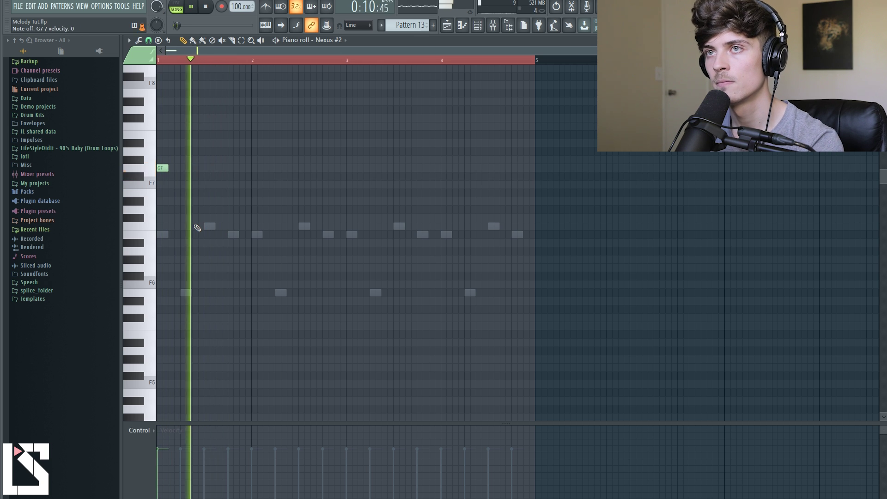
left_click(204, 176)
key("space")
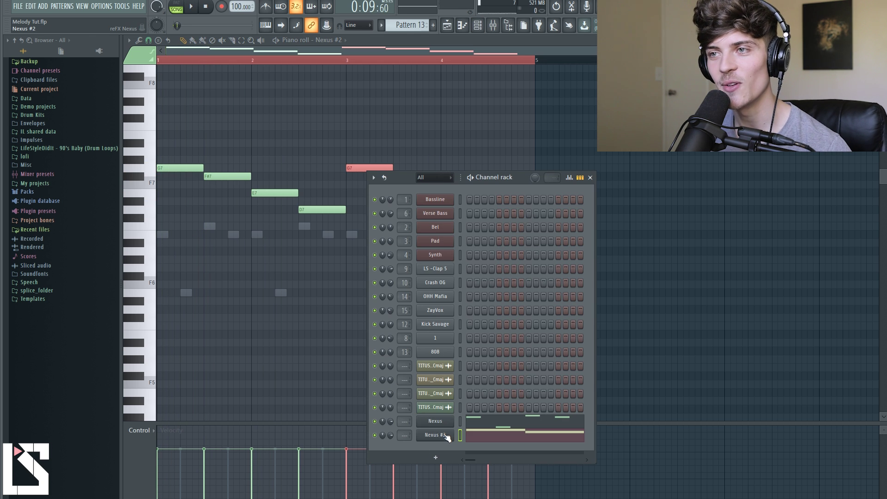
Clone the Nexus #2 channel and load the PN Power Grand preset from the Piano category in the copy.
right_click(444, 435)
left_click(476, 497)
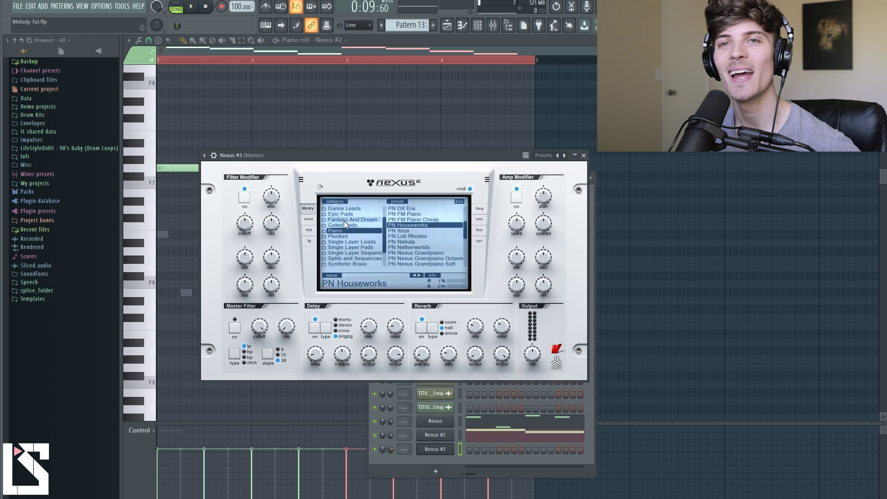
scroll(411, 250, "down", 5)
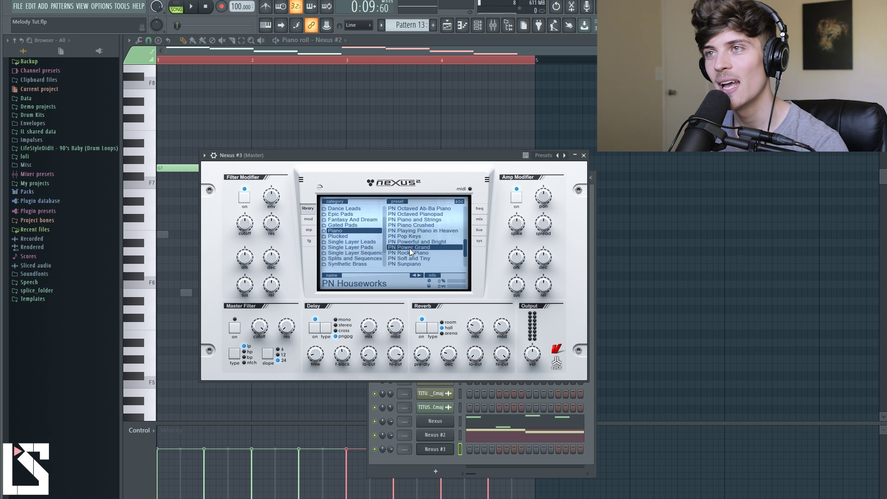
left_click(410, 247)
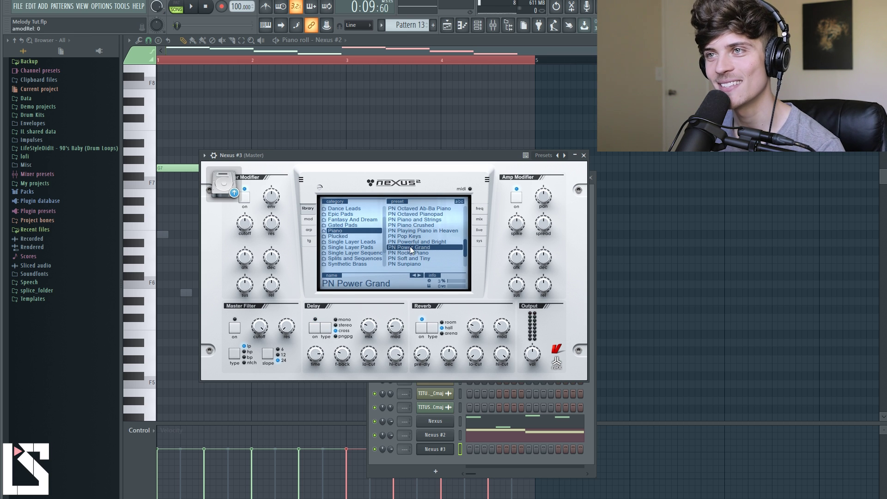
left_click(583, 155)
For Nexus #3, place half-bar notes B6 and F#7 in bar 1, B6 from beat 4, and E7 and D7 in bar 2.
right_click(409, 439)
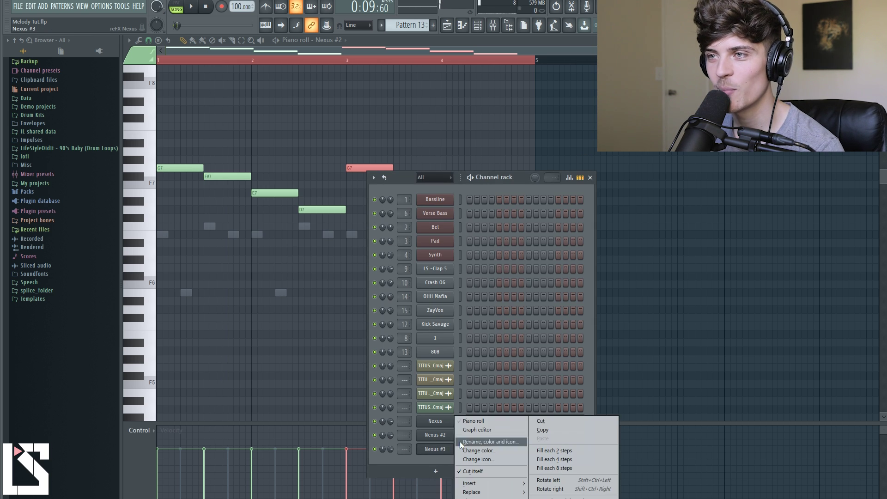
left_click(468, 420)
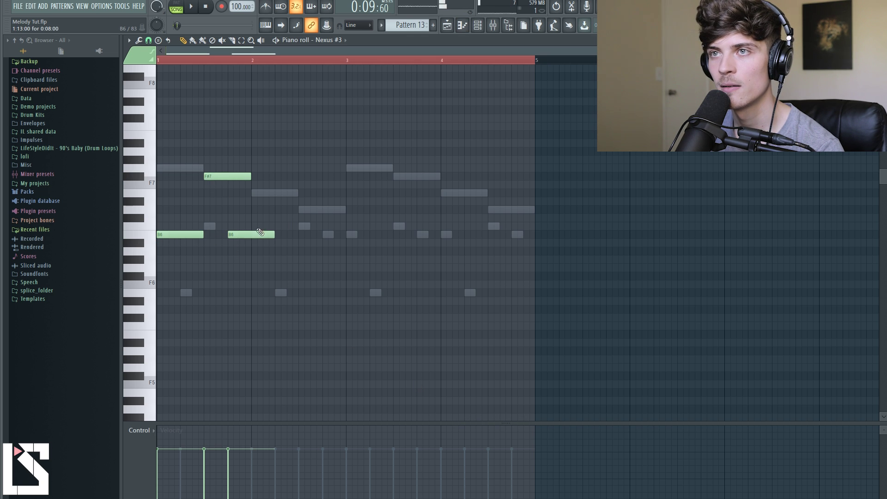
key("space")
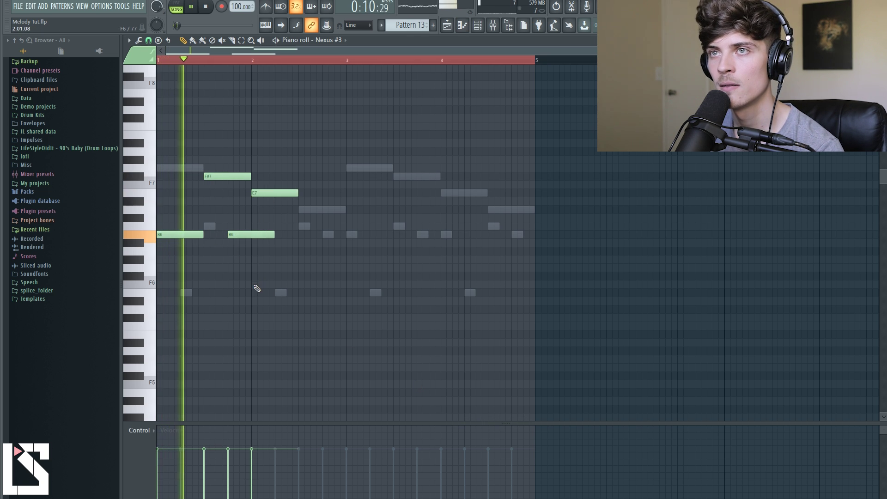
left_click(304, 209)
left_click_drag(306, 210, 313, 210)
Duplicate all the Nexus #3 notes of bars 1 and 2 into bars 3 and 4.
key("ctrl+a")
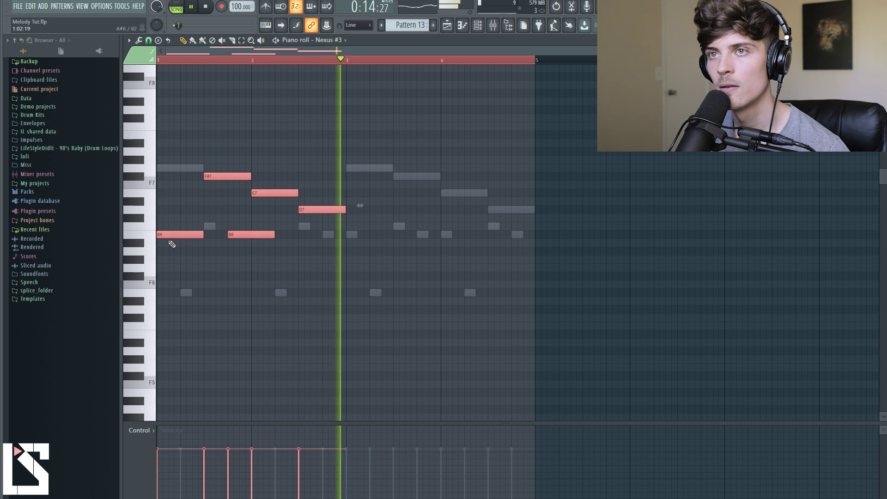
key("ctrl+b")
key("space")
key("ctrl+q")
key("ctrl+d")
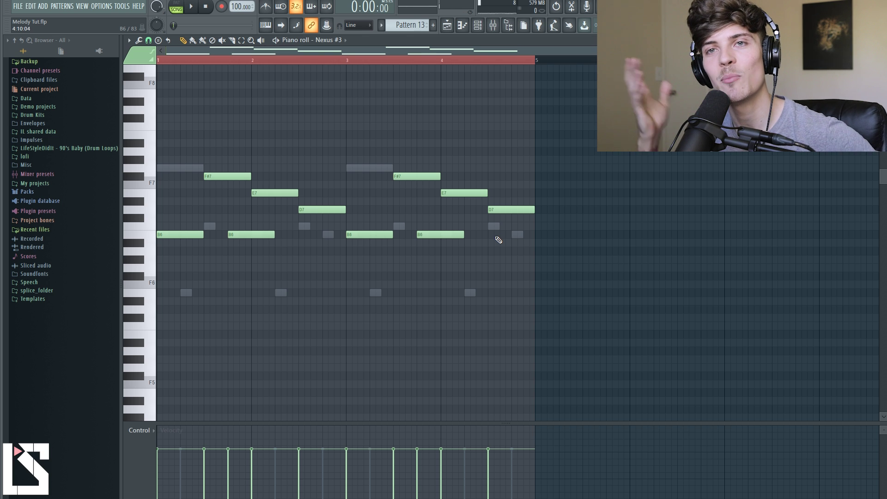
Unmute vocal tracks 14 to 16 in the playlist and play the new Pattern 13 melodies with the vocals from bar 5.
left_click(452, 31)
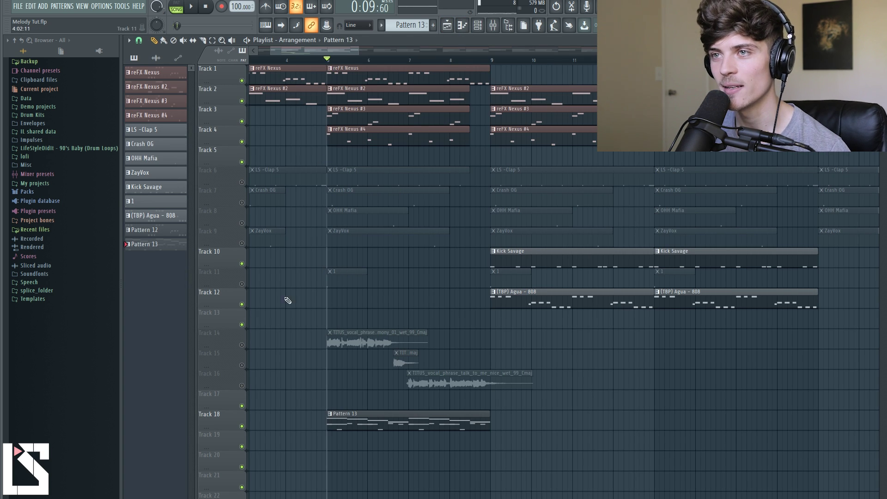
key("F6")
key("space")
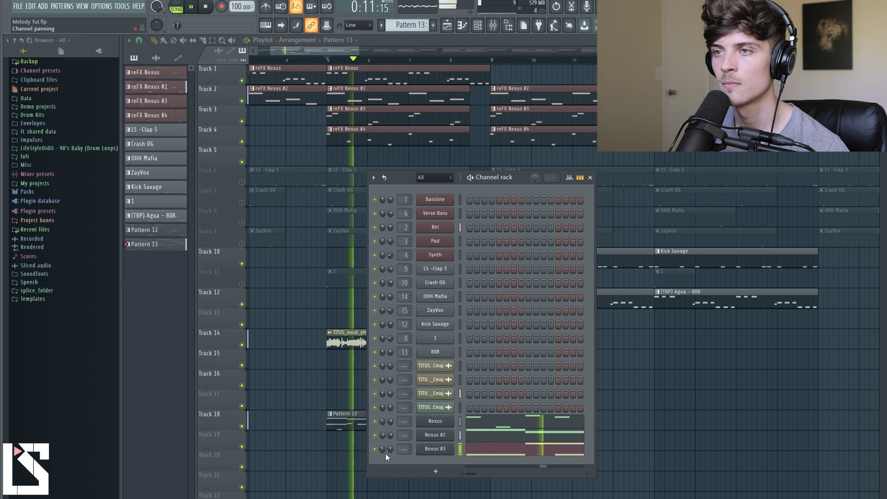
key("F6")
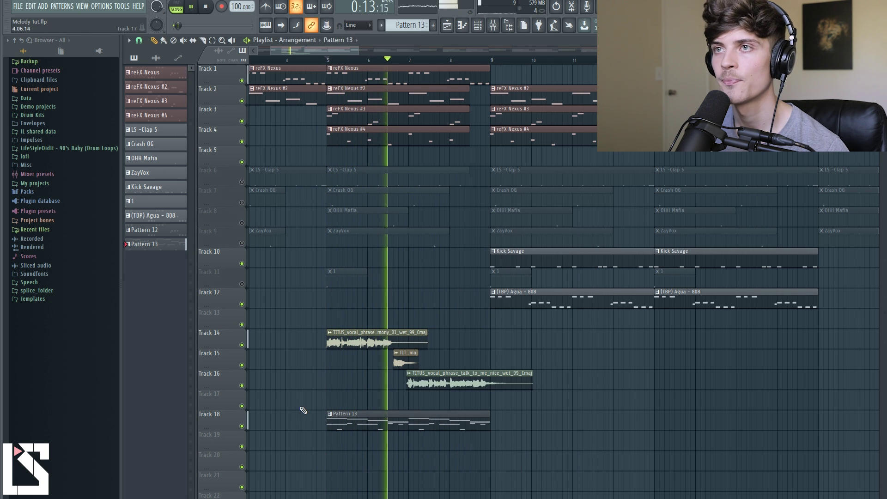
key("space")
Unmute drum tracks 6 to 9 and 11, and play the complete section from bar 5.
left_click_drag(242, 182, 242, 284)
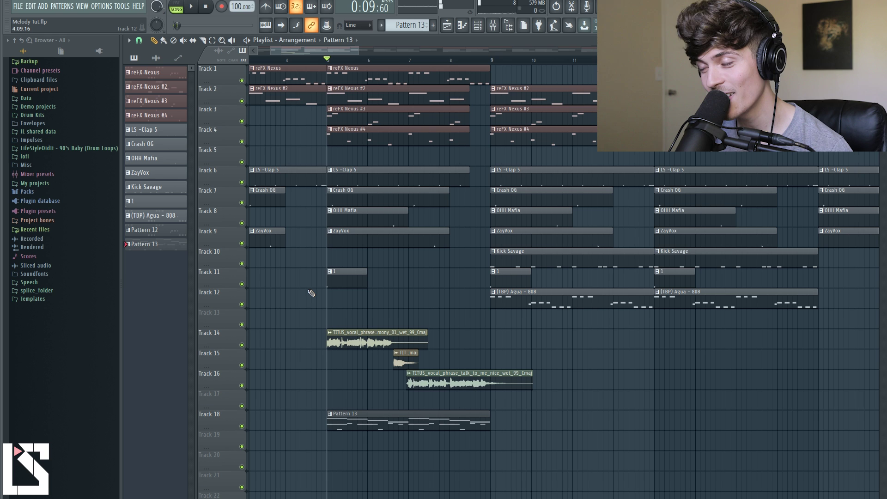
key("space")
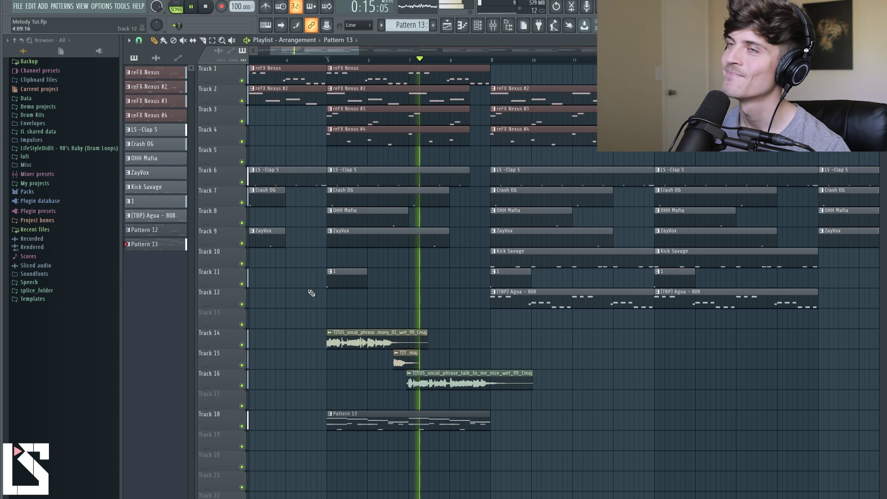
key("space")
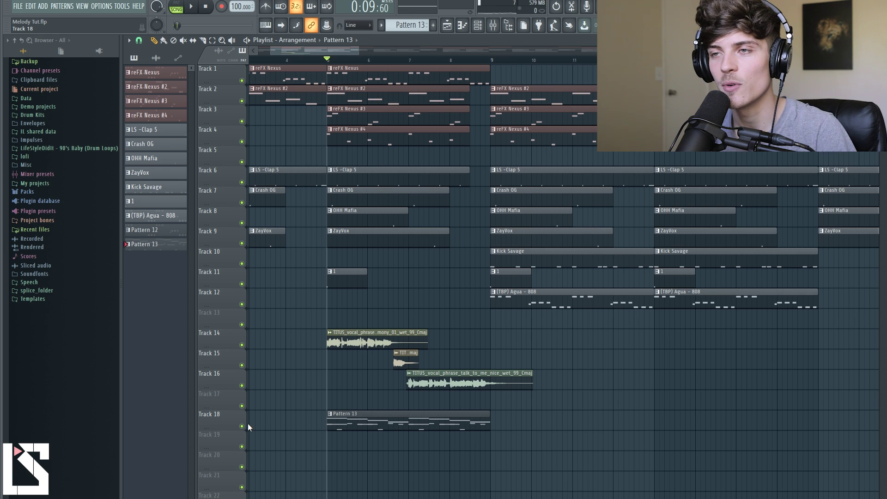
Compare the section with and without the Pattern 13 melodies by playing it, muting track 18 and playing it again.
key("space")
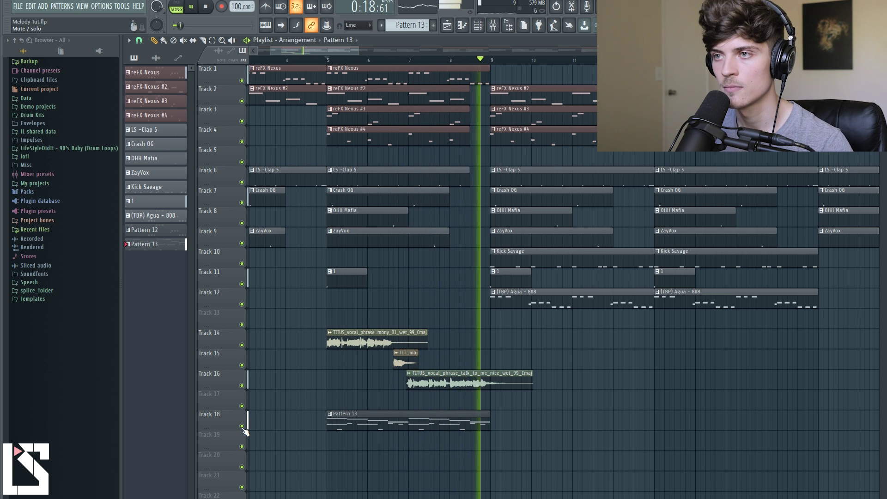
key("space")
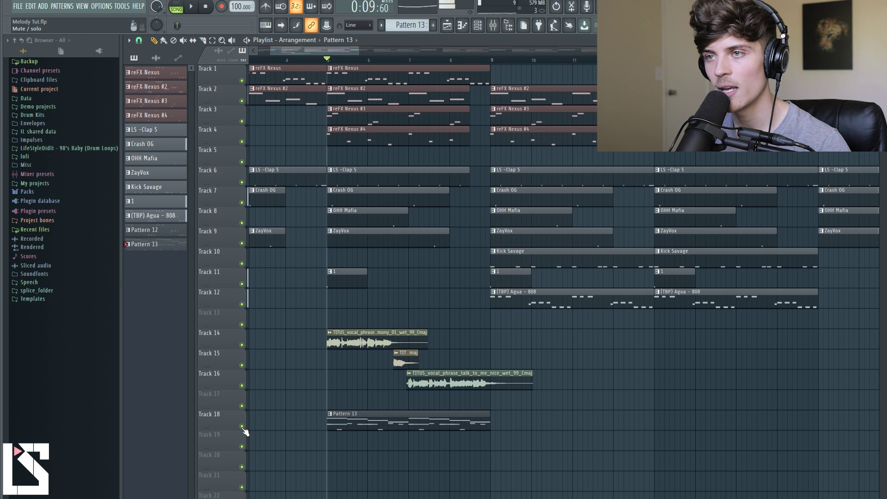
left_click(242, 427)
key("space")
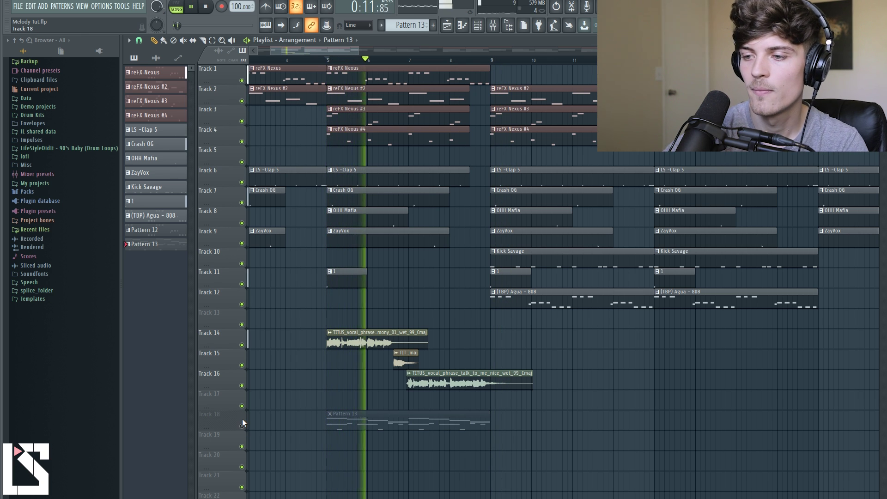
Unmute track 18 and play the arrangement from bar 1 with the vocals placed at the start.
key("space")
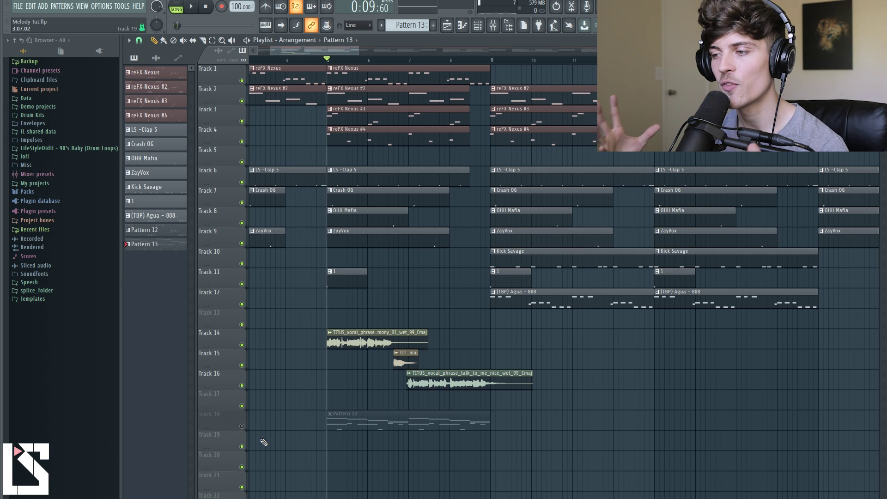
left_click(241, 426)
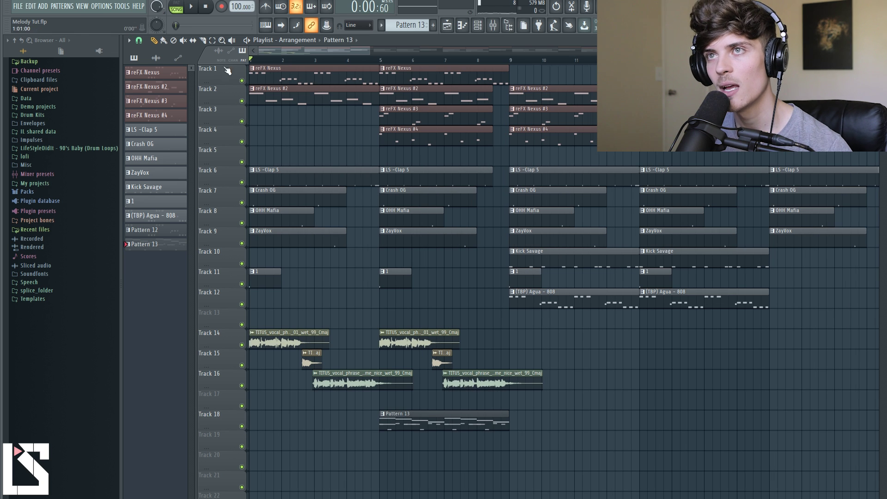
key("space")
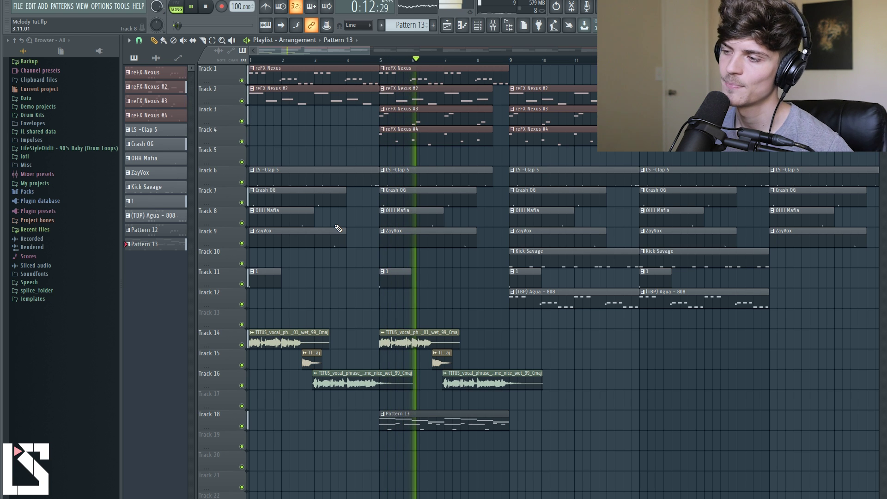
key("space")
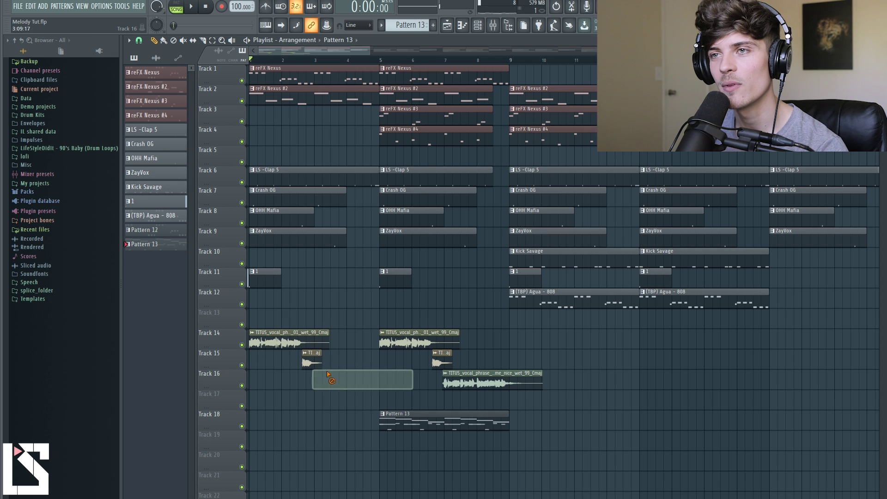
Delete the vocal clips in bars 1 to 4 from tracks 14 to 16, and play the section from bar 9.
key("Delete")
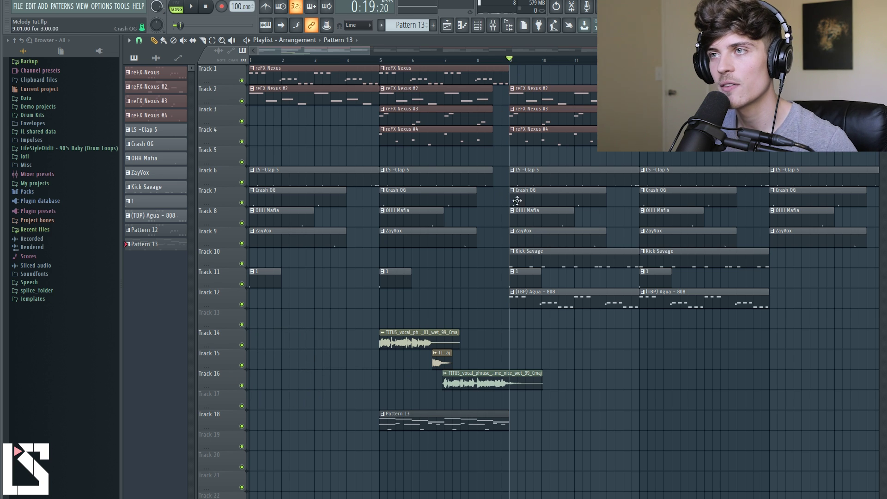
key("space")
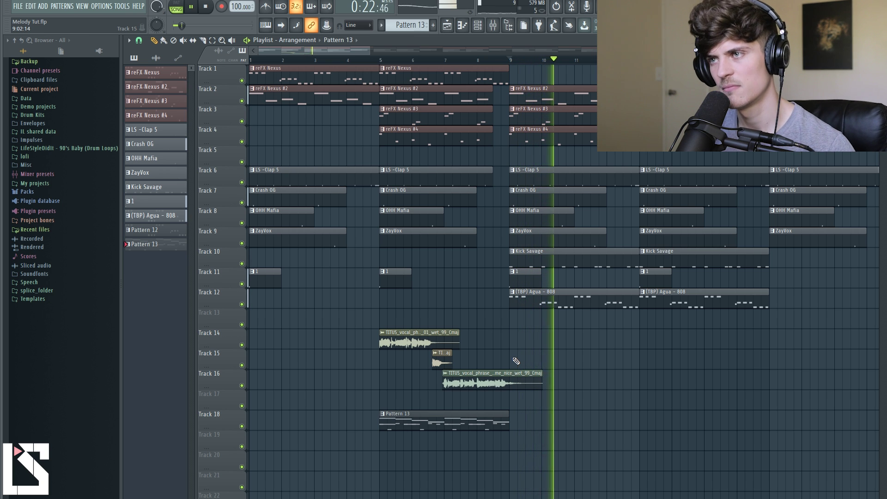
key("space")
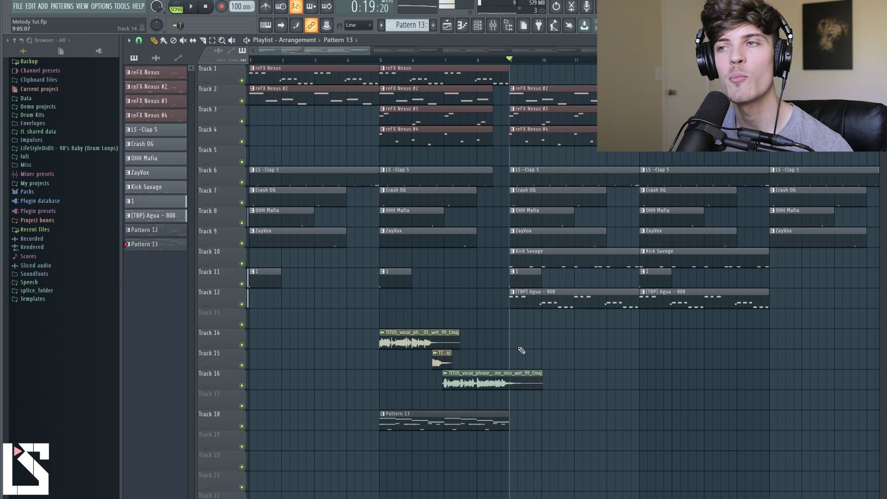
Copy the vocal clips of tracks 14 to 16 from bar 5 to bar 13, and remove the Pattern 13 clip at bar 13.
left_click_drag(513, 331, 377, 393)
left_click_drag(397, 344, 674, 353)
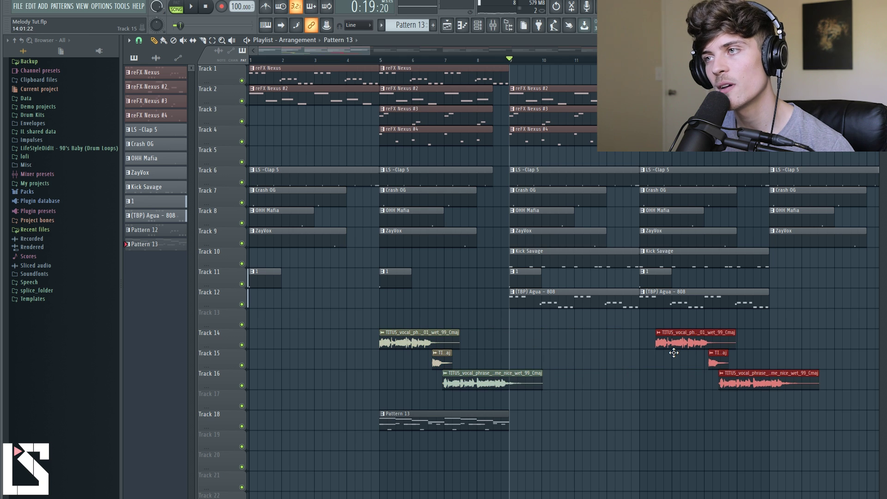
left_click(666, 354)
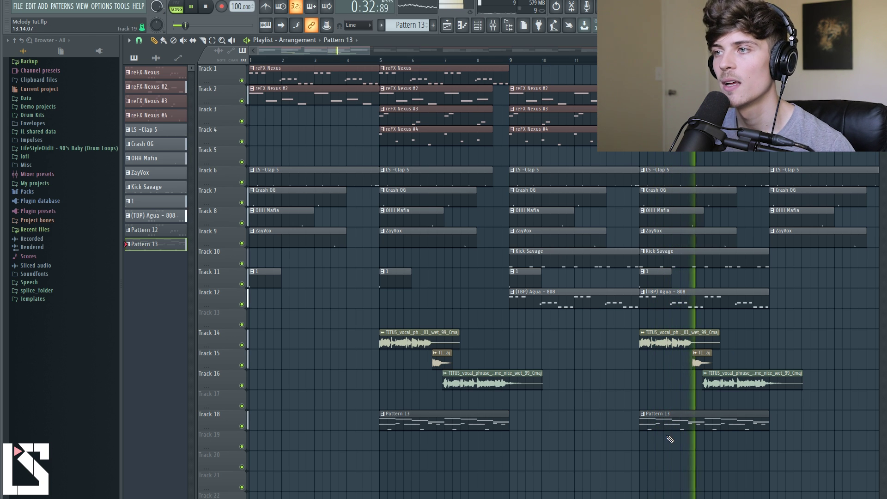
right_click(670, 413)
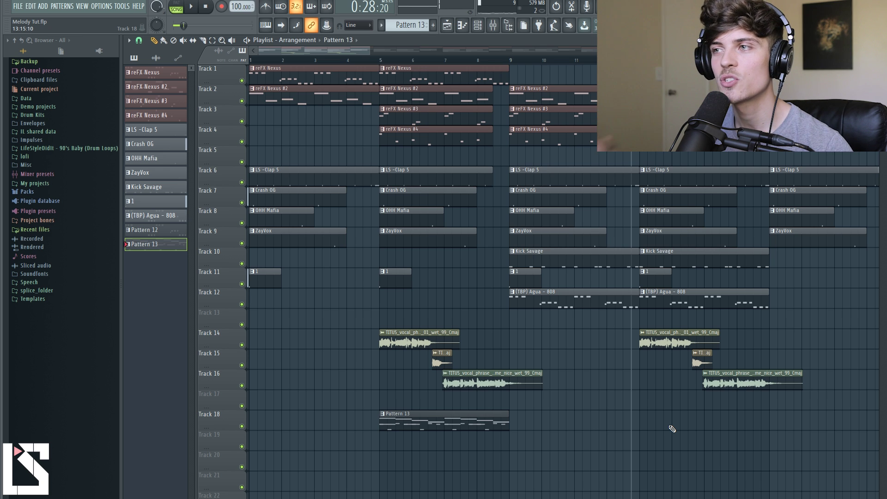
key("space")
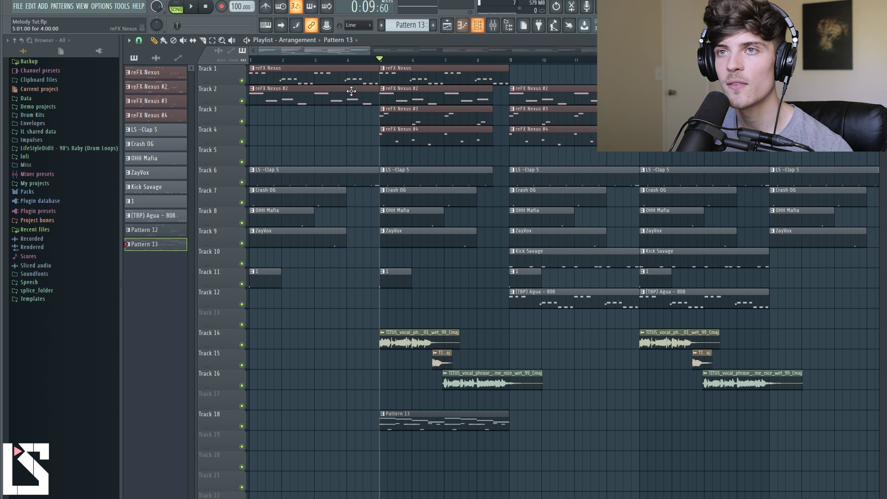
Split Pattern 13 by channel into separate Nexus clips on tracks 18 to 20, and mute drum tracks 6 to 11.
right_click(168, 241)
left_click(194, 296)
left_click_drag(241, 283, 242, 181)
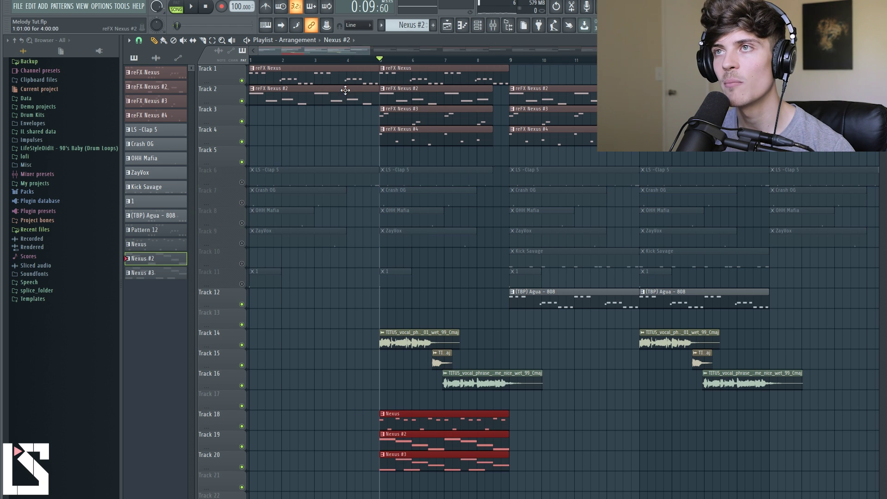
Play all three Nexus melodies with the vocals from bar 5, and replay with tracks 19 and 20 muted to hear only Nexus.
left_click(339, 327)
key("space")
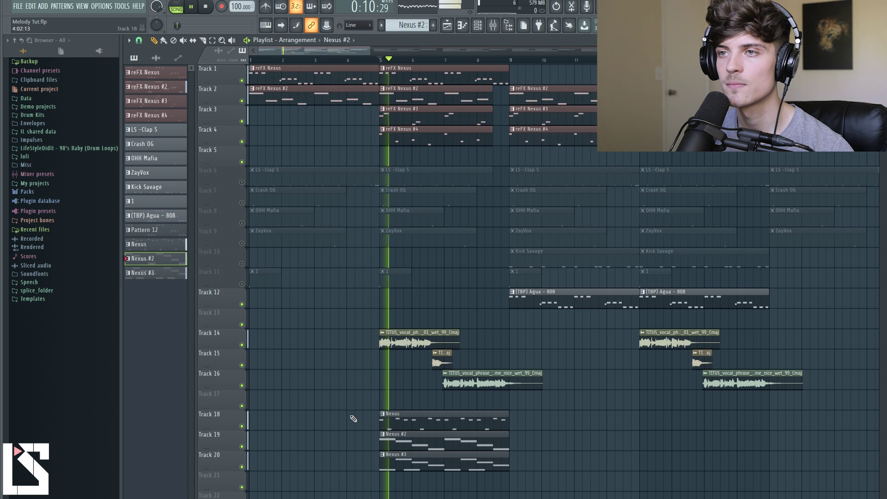
key("space")
left_click(242, 467)
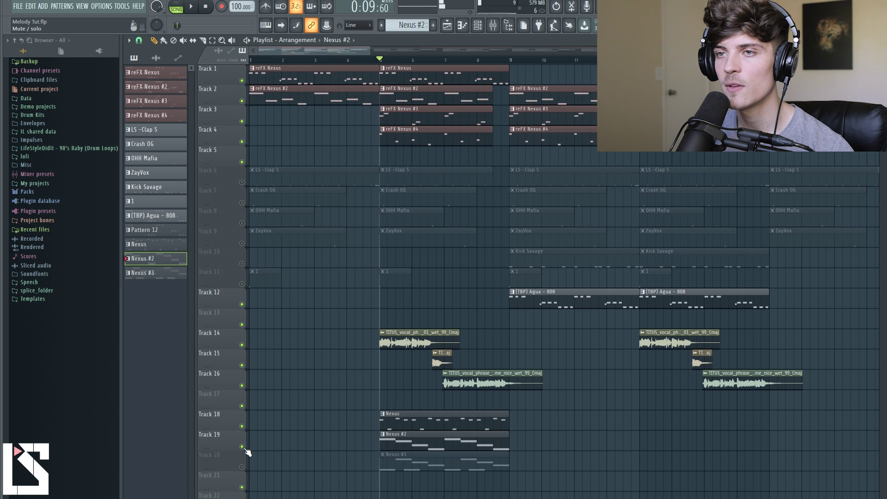
left_click(242, 446)
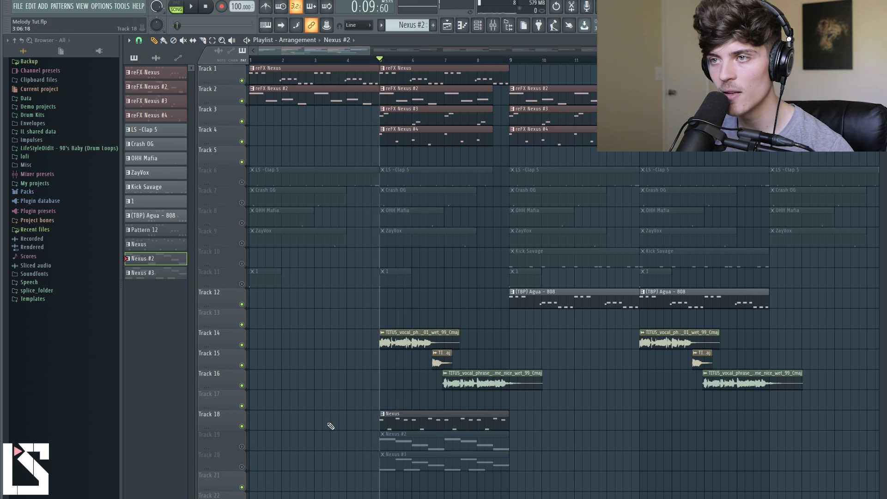
key("space")
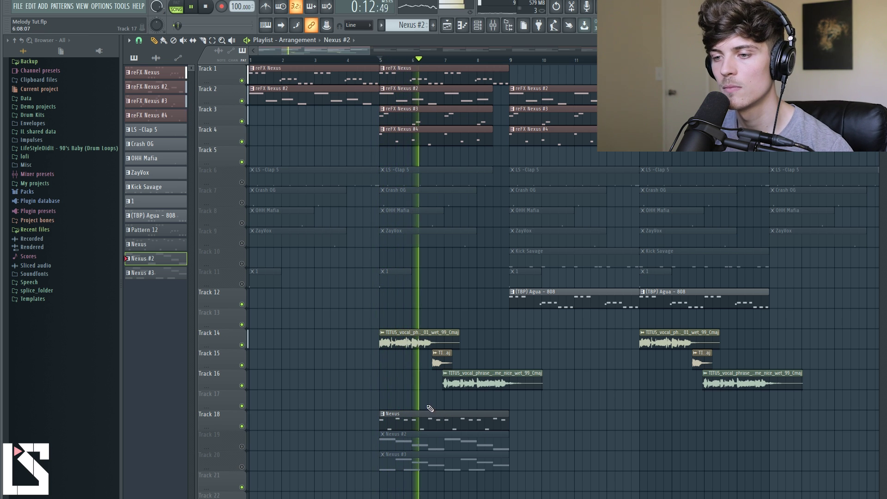
key("space")
Mute track 18, unmute track 19 and play the Nexus #2 melody with the vocals from bar 5.
left_click(241, 426)
left_click(242, 446)
key("space")
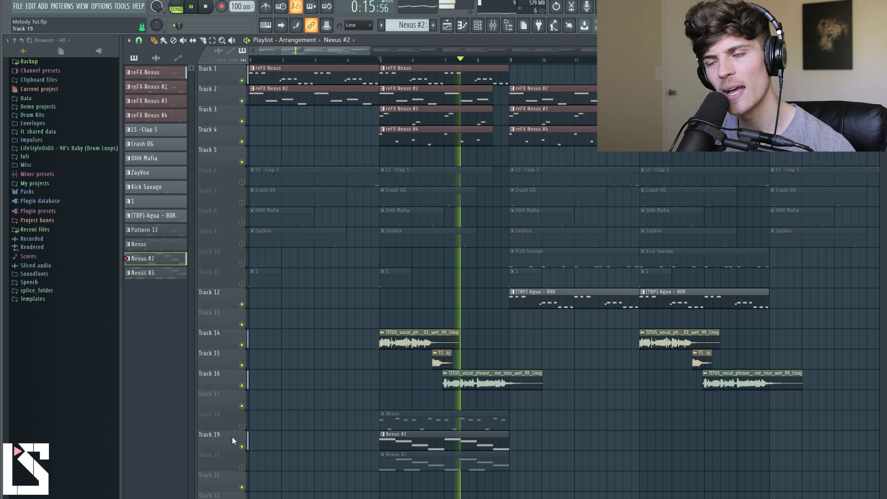
key("space")
Mute track 19, unmute track 20 and play the Nexus #3 melody with the vocals from bar 5.
left_click(242, 446)
left_click(241, 466)
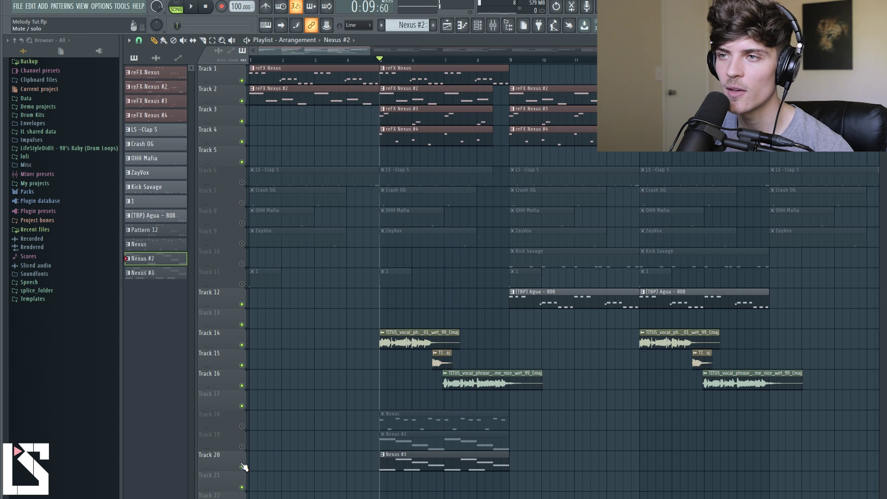
key("space")
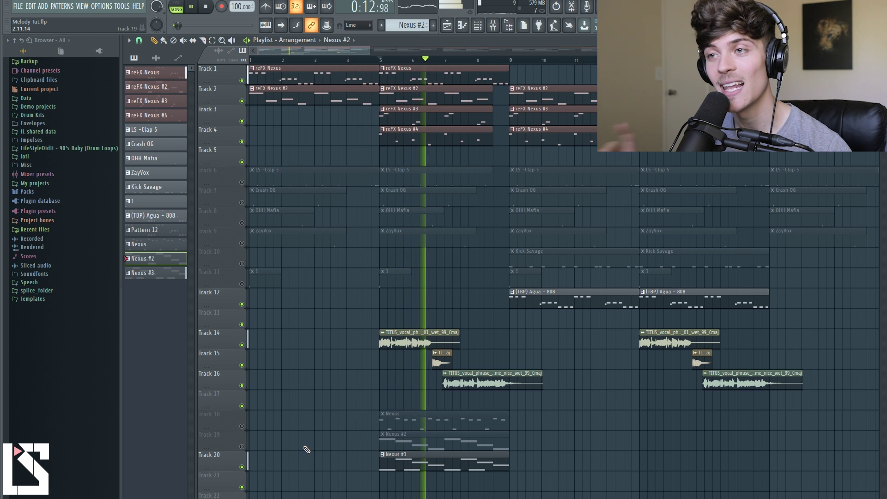
Open the Nexus #3 pattern, check its channel volume in the channel rack, and replay it with the vocals in the playlist.
left_click(443, 462)
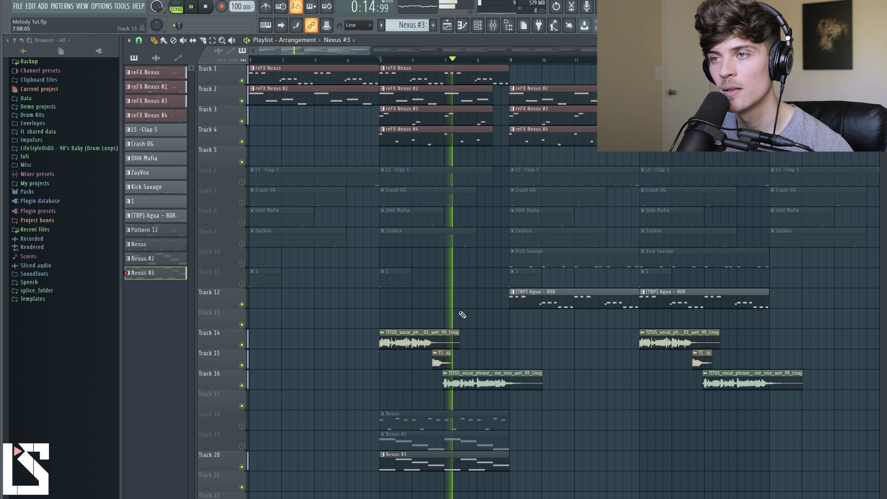
double_click(455, 462)
key("space")
left_click(478, 26)
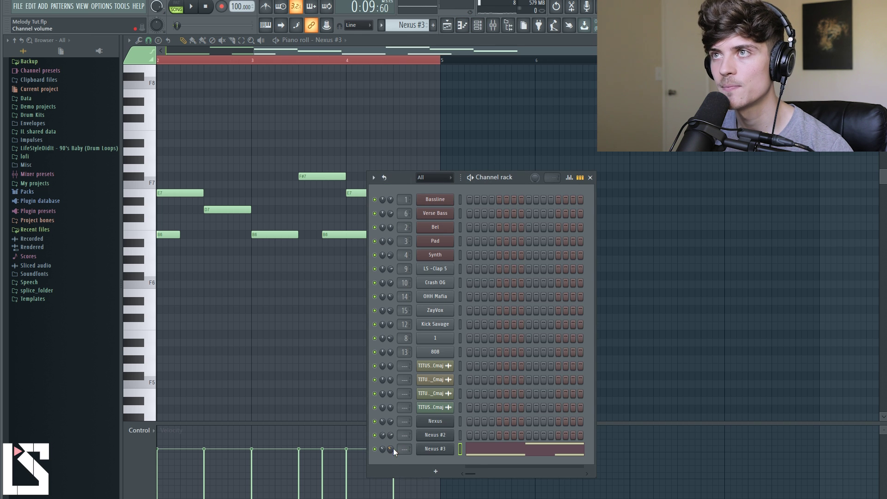
key("space")
left_click(446, 25)
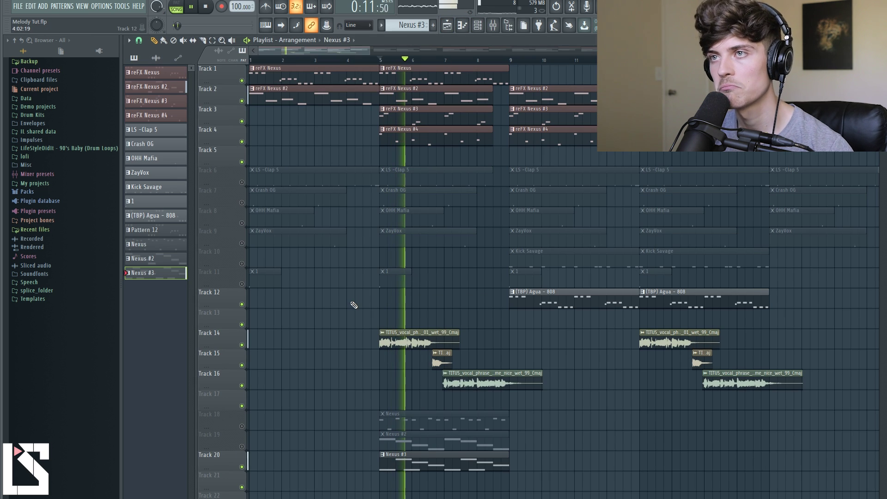
key("space")
Unmute all playlist tracks, mute tracks 18 and 19, and play Nexus #3 with the drums and vocals from bar 5.
left_click(241, 243, "ctrl")
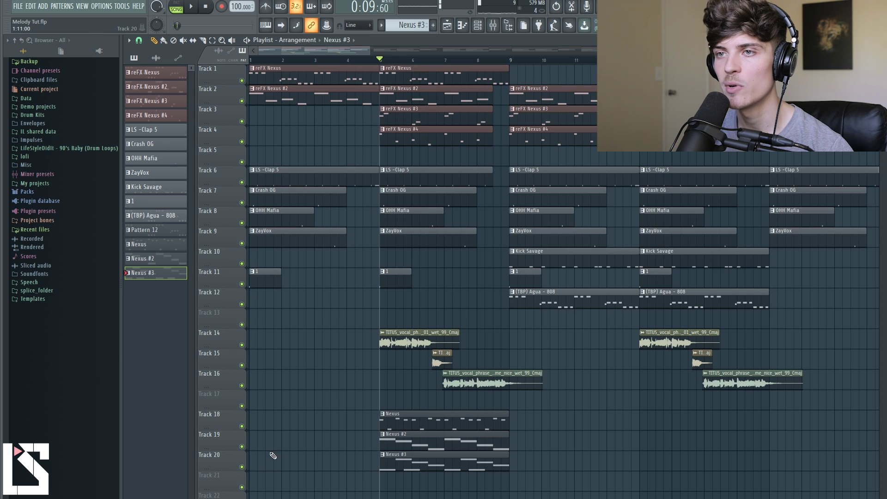
left_click(242, 426)
left_click(241, 446)
key("space")
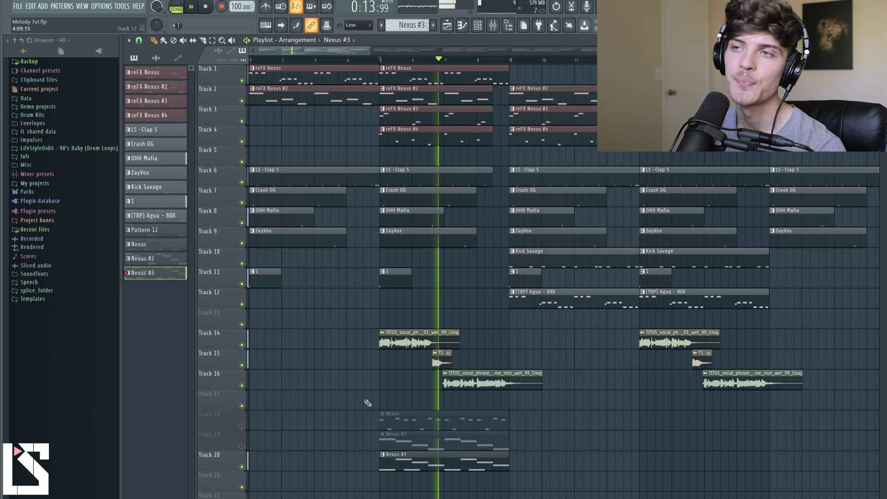
key("space")
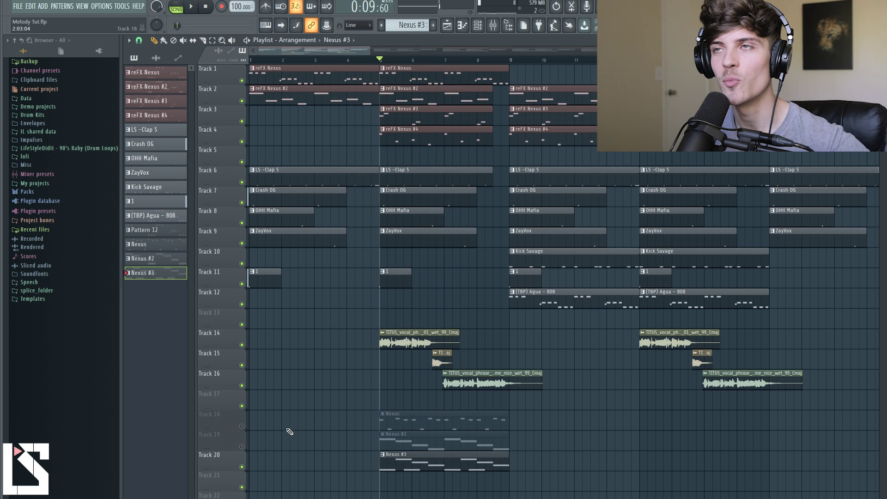
Unmute tracks 18 and 19, mute vocal tracks 14 to 16, and play all three Nexus melodies without the vocals.
right_click(247, 446)
right_click(247, 446)
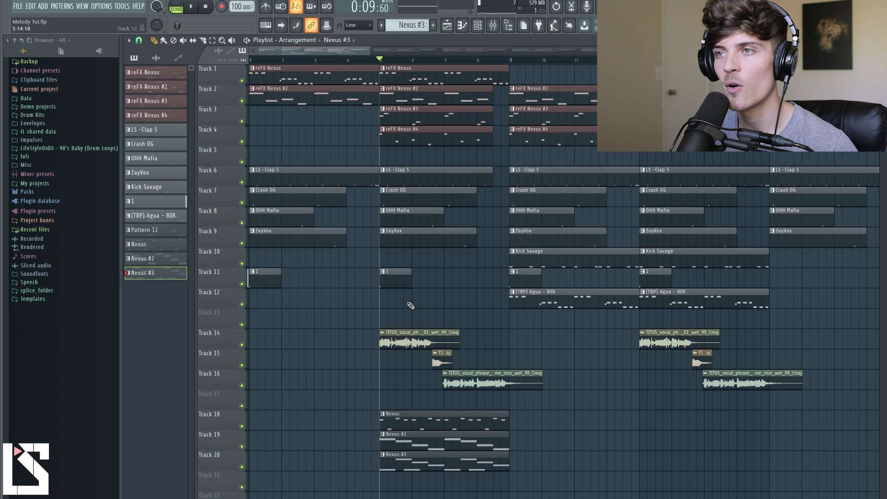
left_click_drag(246, 352, 245, 387)
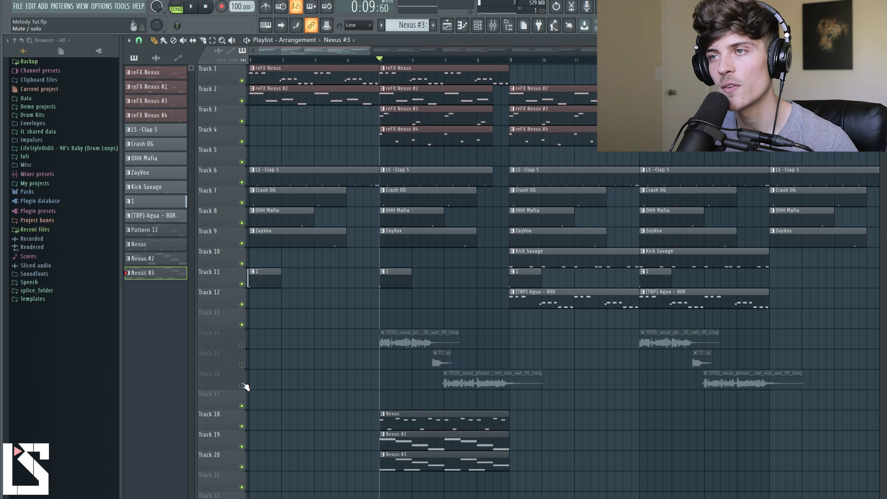
key("space")
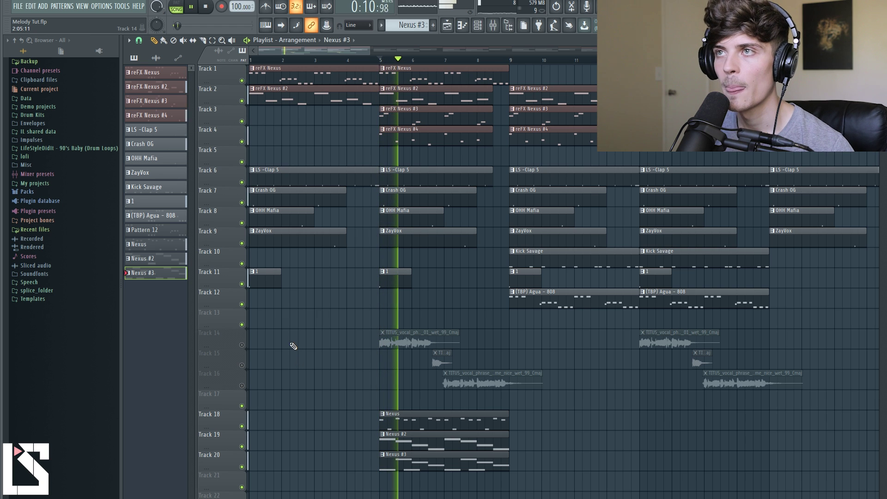
key("space")
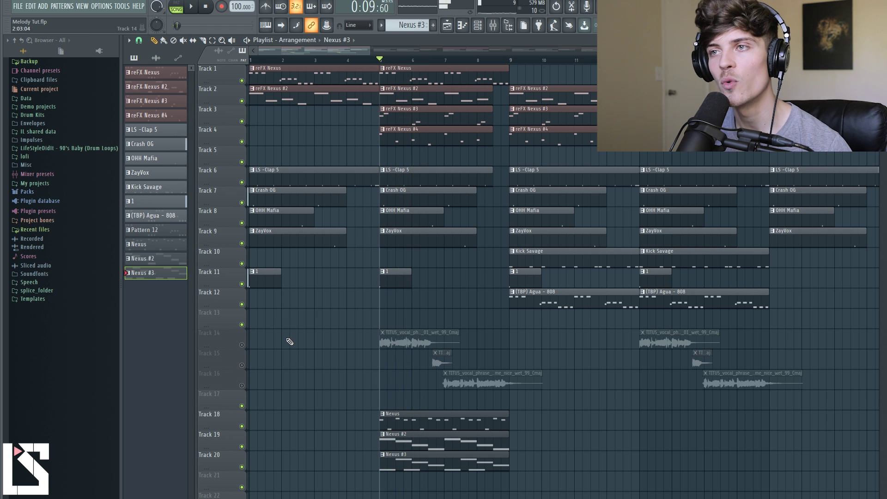
Unmute vocal tracks 14 to 16, and delete the Nexus and Nexus #2 clips from tracks 18 and 19.
left_click_drag(246, 346, 243, 388)
left_click_drag(352, 391, 403, 449)
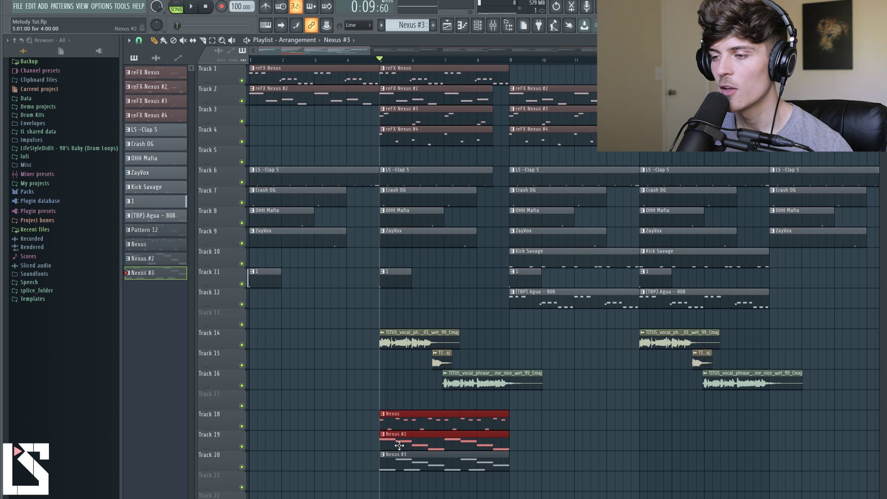
key("Delete")
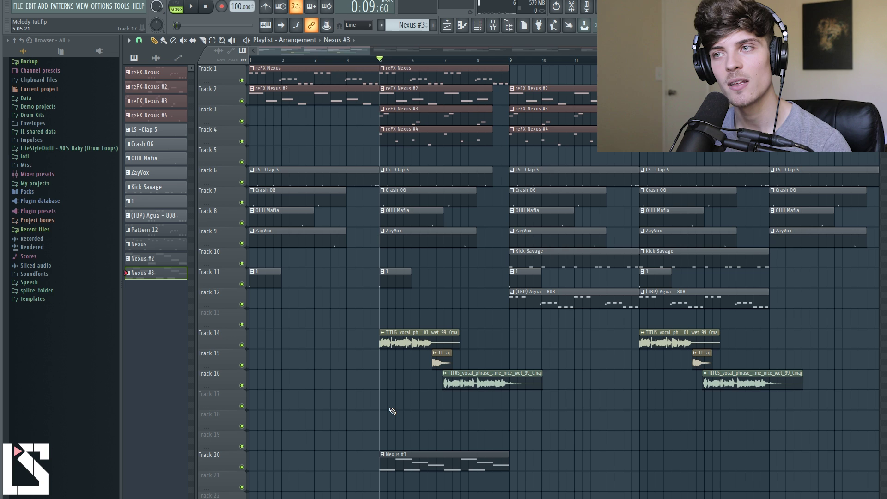
left_click_drag(390, 311, 392, 422)
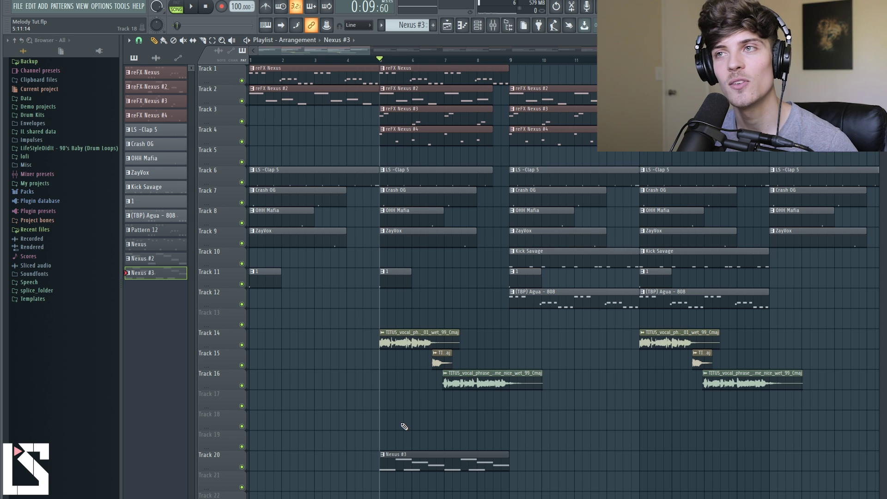
left_click_drag(430, 420, 459, 485)
left_click(407, 414)
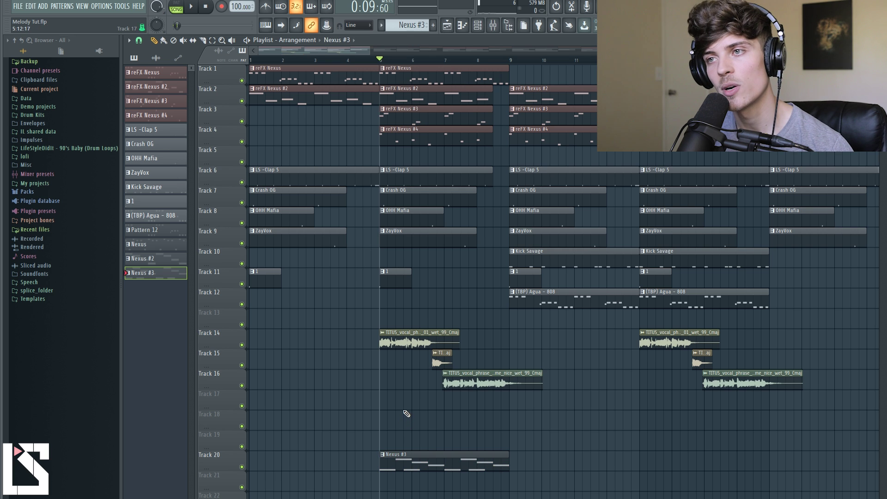